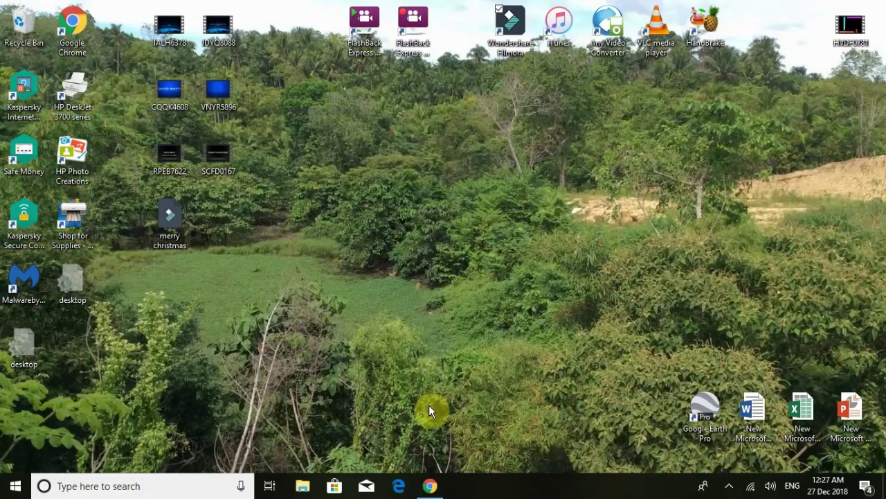
Restore the Google Chrome window showing the YouTube home page from the taskbar.
click(430, 487)
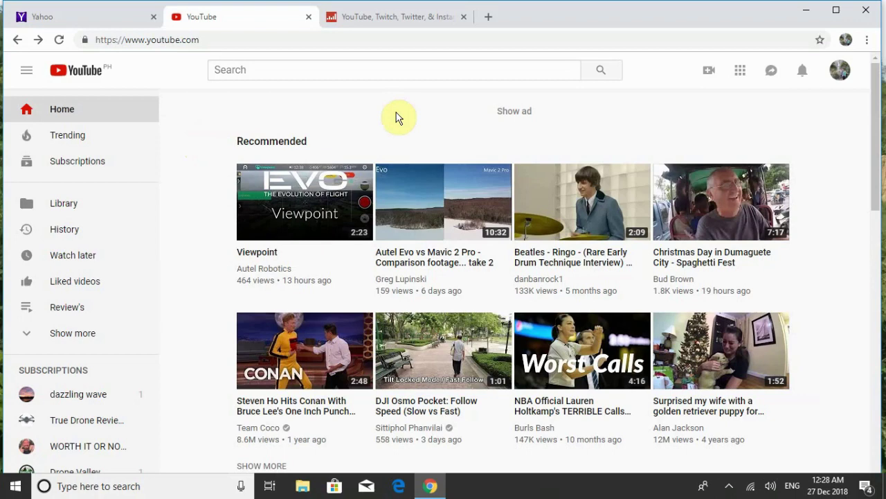
On Social Blade, search YouTube usernames for the channel owner's name filled in from autofill.
click(406, 17)
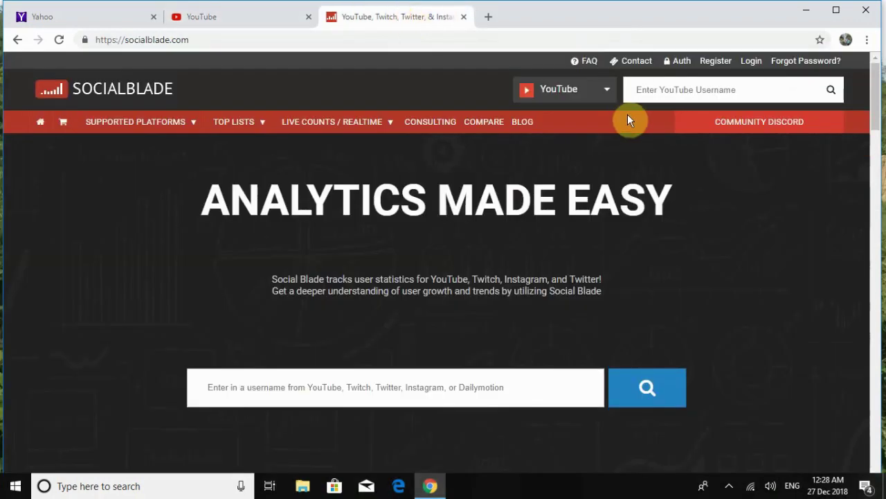
click(766, 88)
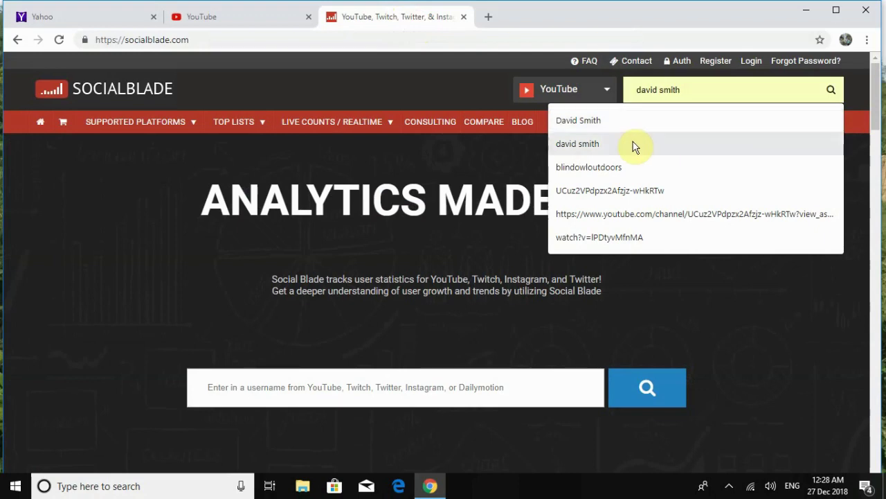
click(638, 121)
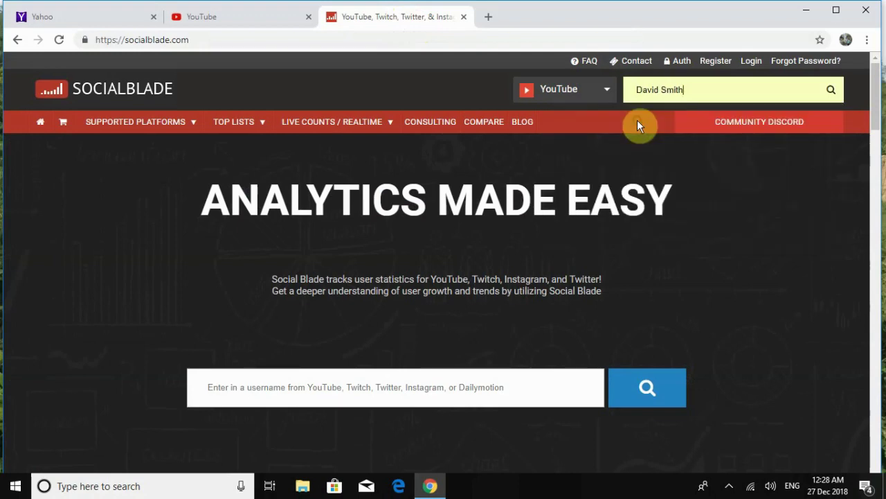
click(832, 93)
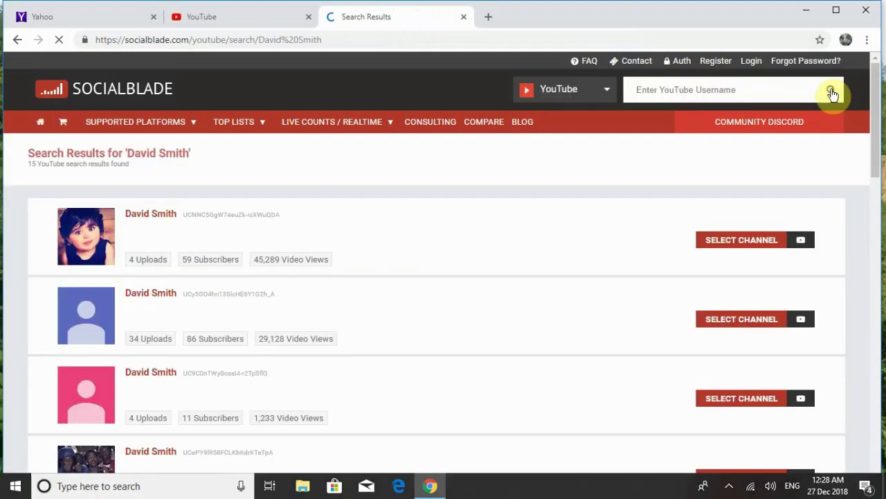
Scroll through the 15 matching channels to the footer and back up, then return to YouTube.
scroll(470, 231, down, 2)
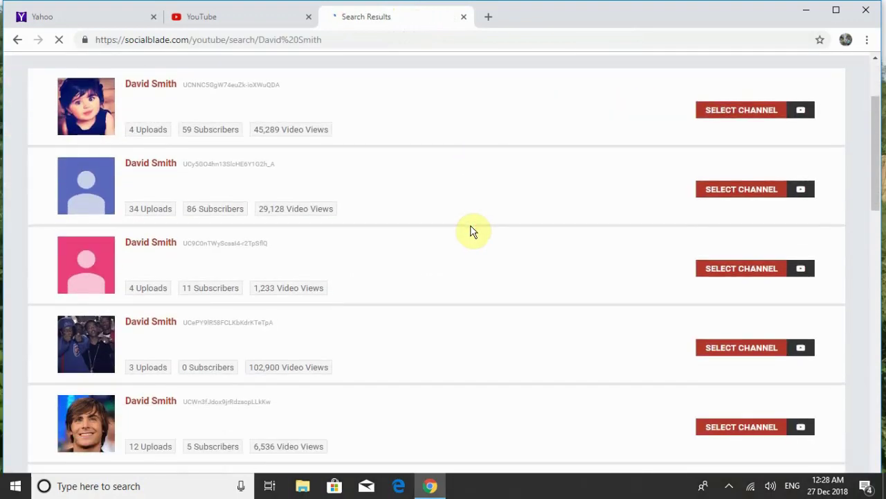
scroll(471, 231, down, 2)
scroll(471, 231, down, 2)
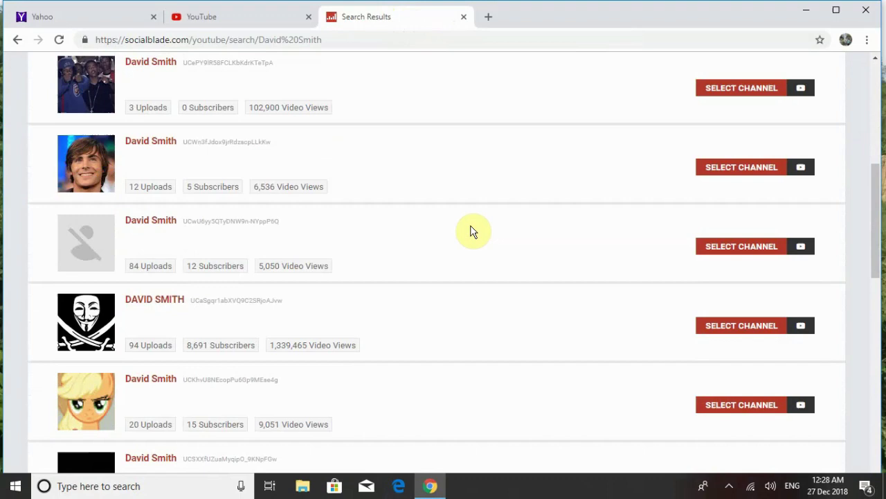
scroll(471, 231, down, 3)
scroll(475, 230, down, 4)
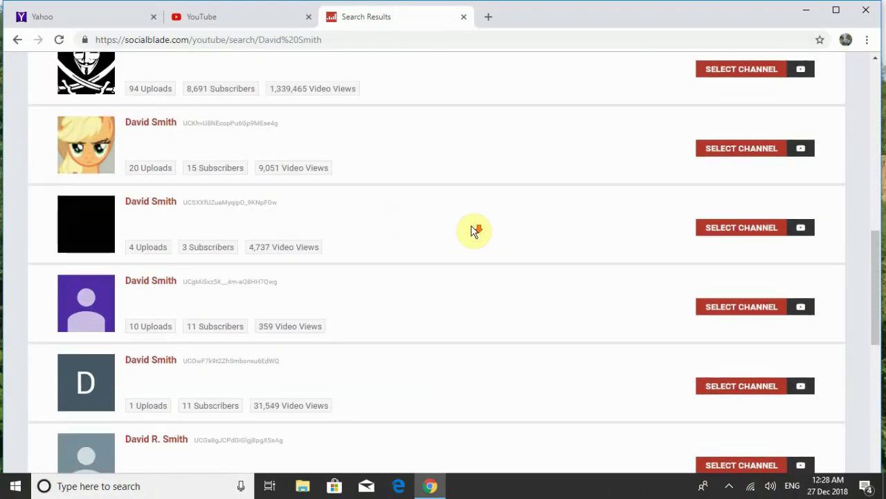
scroll(474, 231, down, 1)
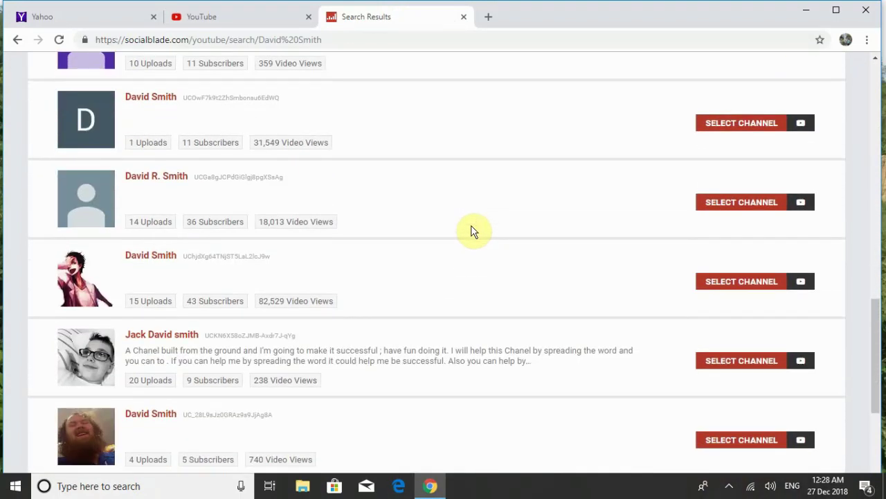
scroll(473, 232, down, 3)
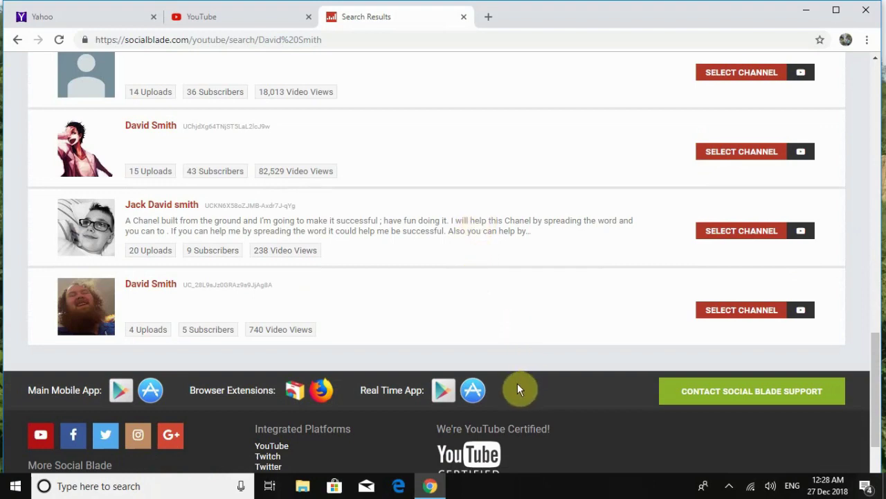
scroll(519, 390, down, 3)
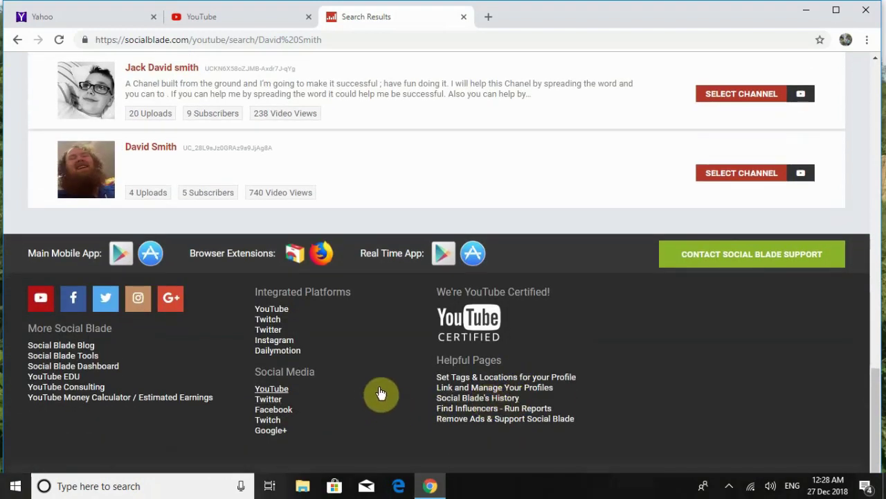
scroll(381, 393, up, 6)
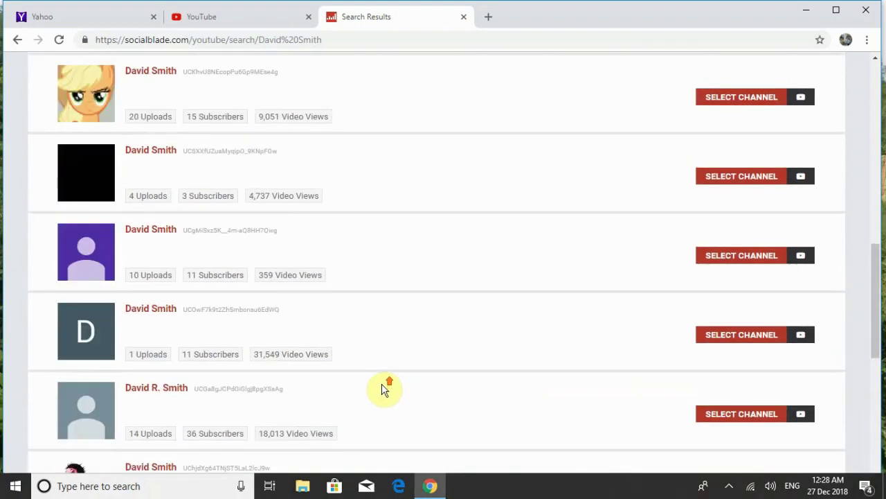
scroll(386, 389, up, 10)
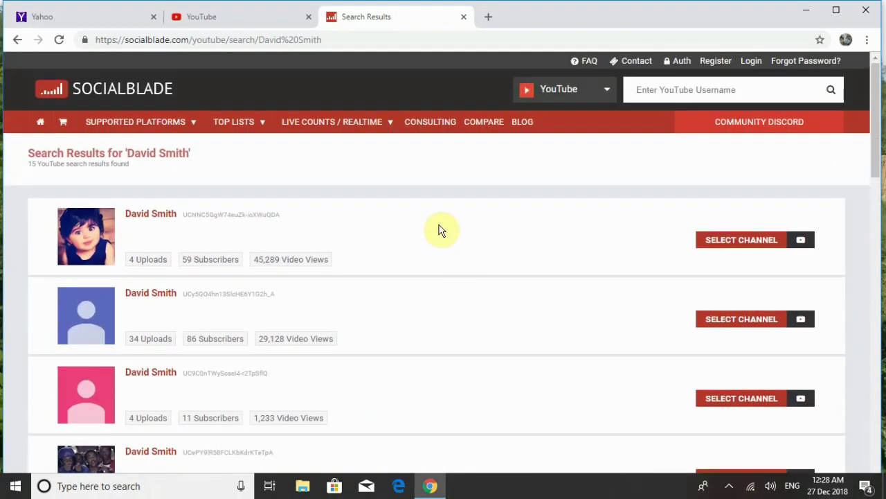
click(242, 21)
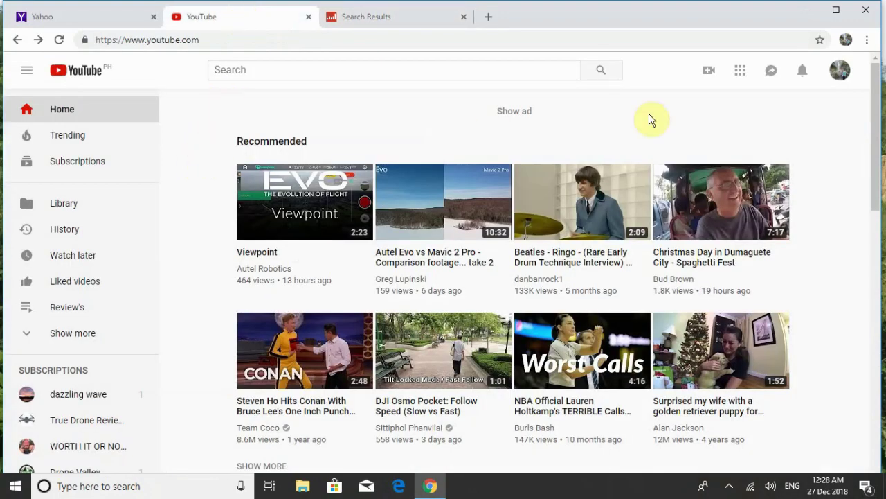
Go to your own YouTube channel and play the Christmas Eve Dinner video, then pause it.
click(840, 73)
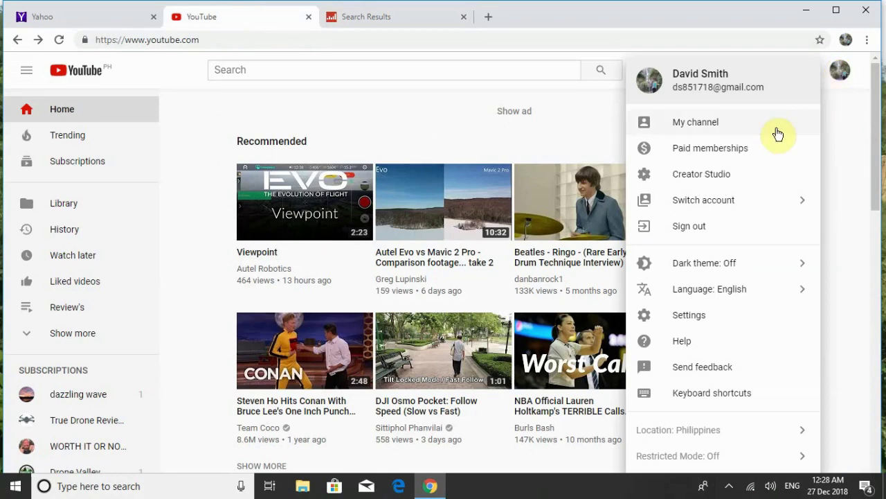
click(755, 122)
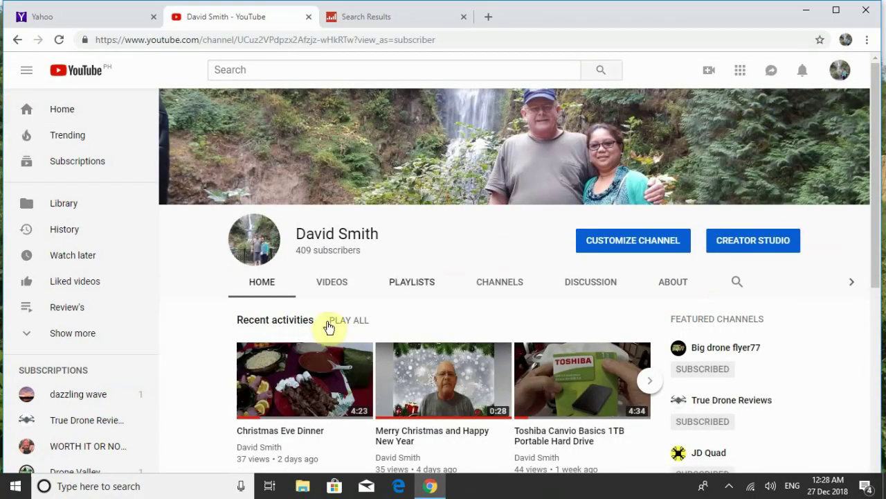
click(304, 380)
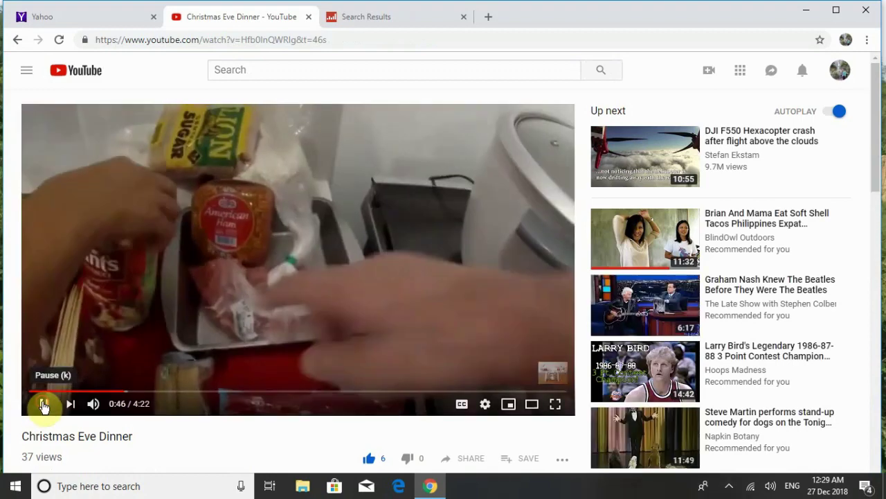
click(44, 405)
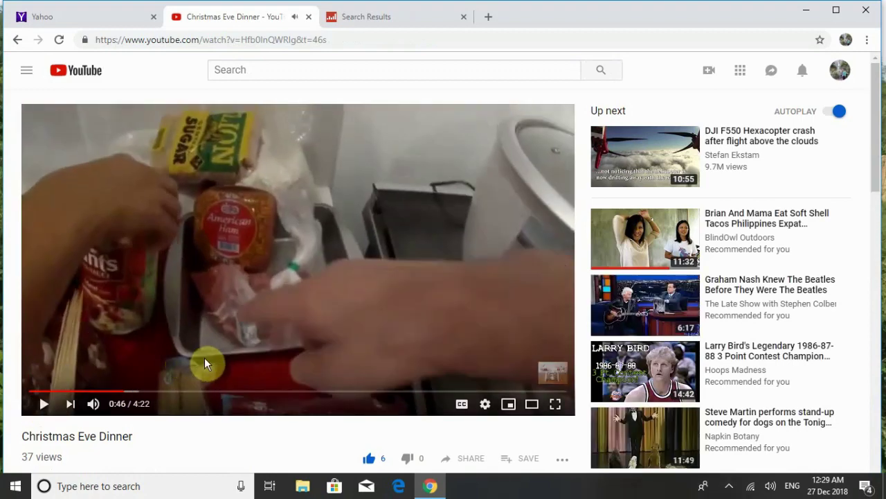
Open the uploader's channel page from below the video and pause its featured 'DJI p3s' video.
scroll(208, 360, down, 3)
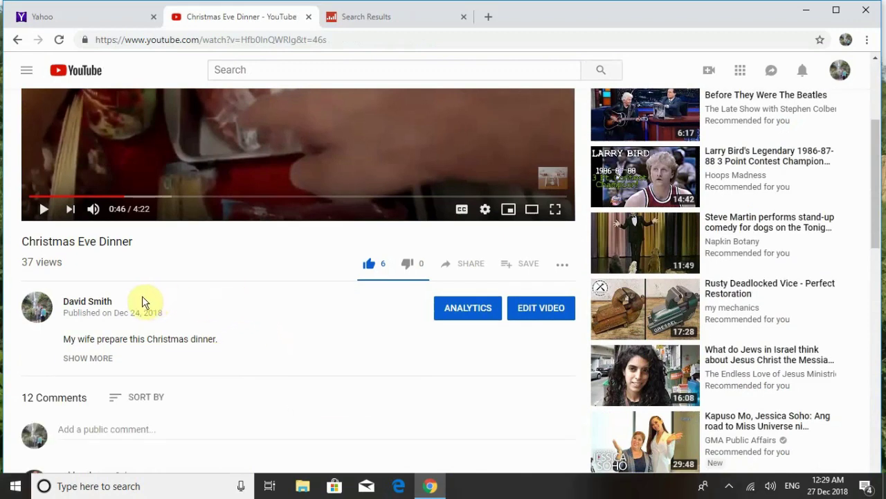
click(95, 304)
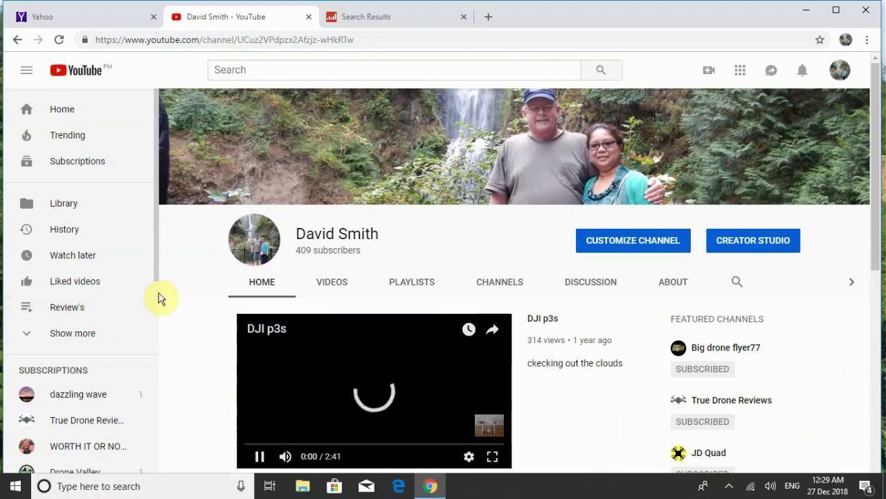
click(260, 460)
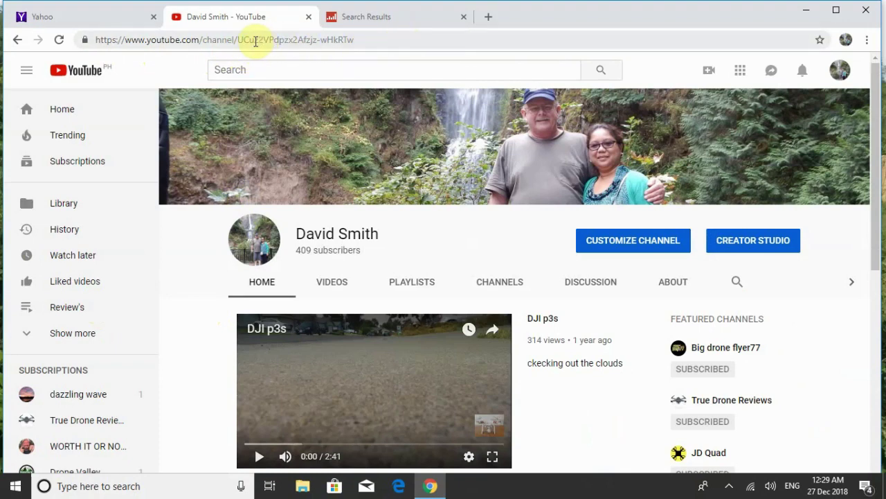
Copy the channel ID from the YouTube page address and go back to the Social Blade results.
drag(238, 40, 391, 42)
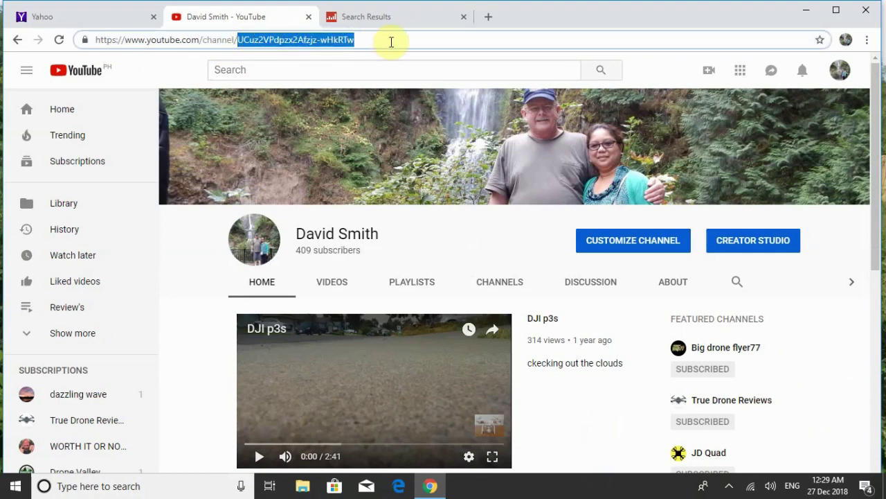
right_click(391, 40)
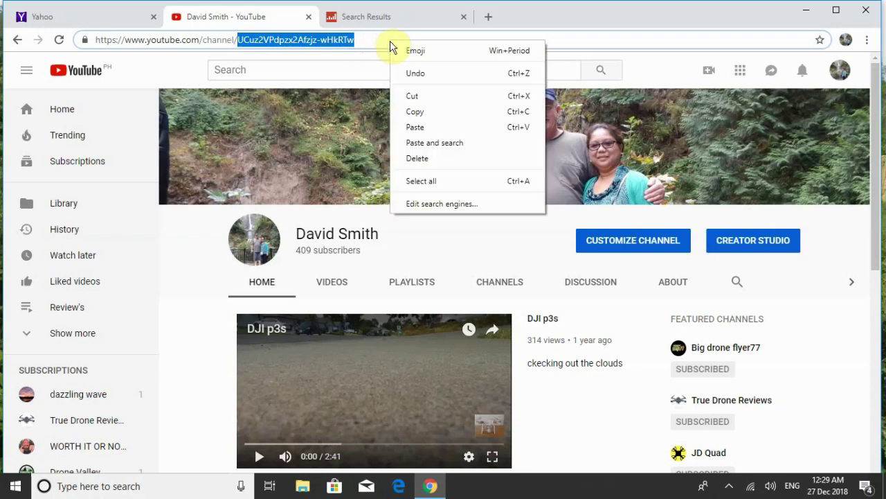
click(440, 111)
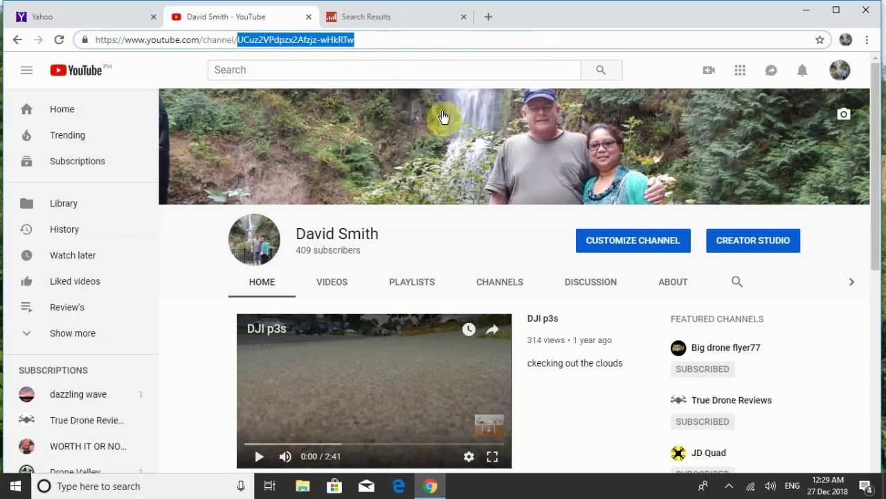
click(406, 22)
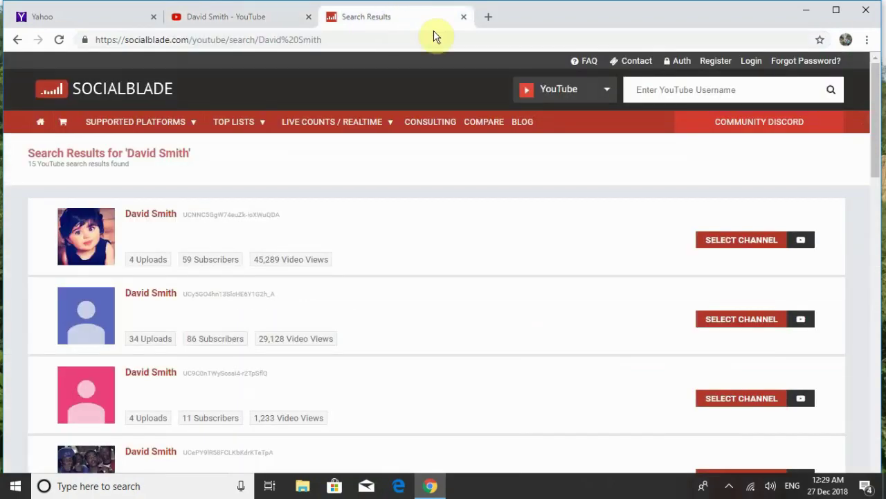
Paste the copied channel ID into Social Blade's search to show its stats: 409 subscribers, grade C.
click(671, 92)
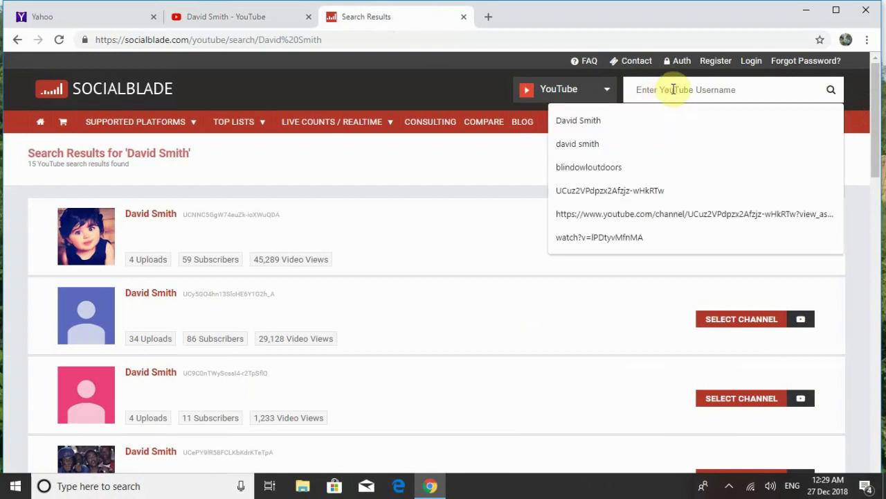
right_click(757, 92)
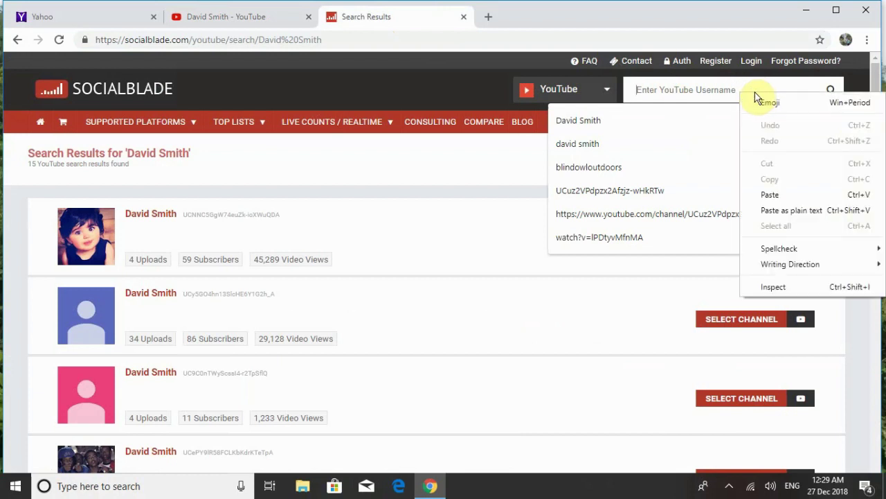
click(788, 195)
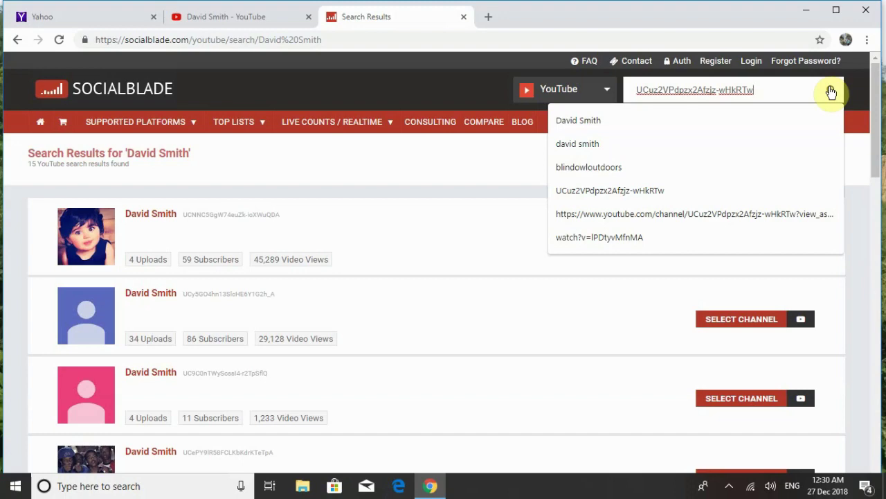
click(831, 92)
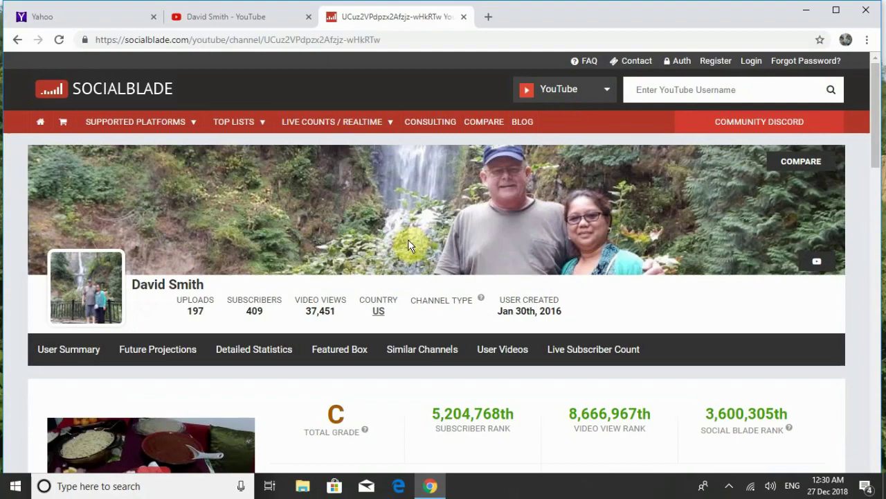
scroll(408, 246, down, 3)
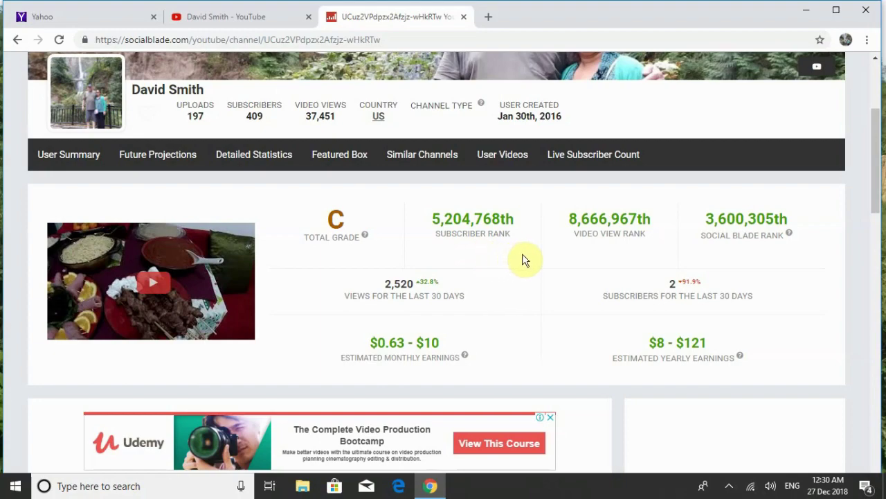
scroll(523, 260, down, 6)
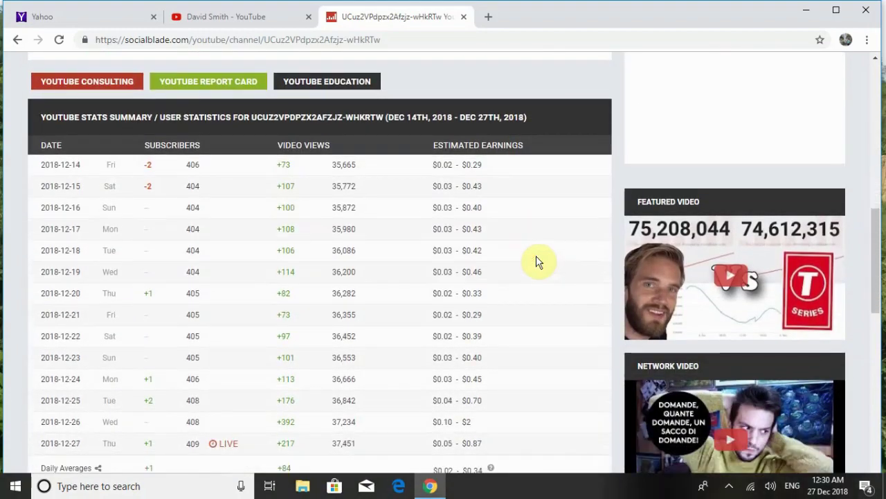
scroll(537, 256, down, 2)
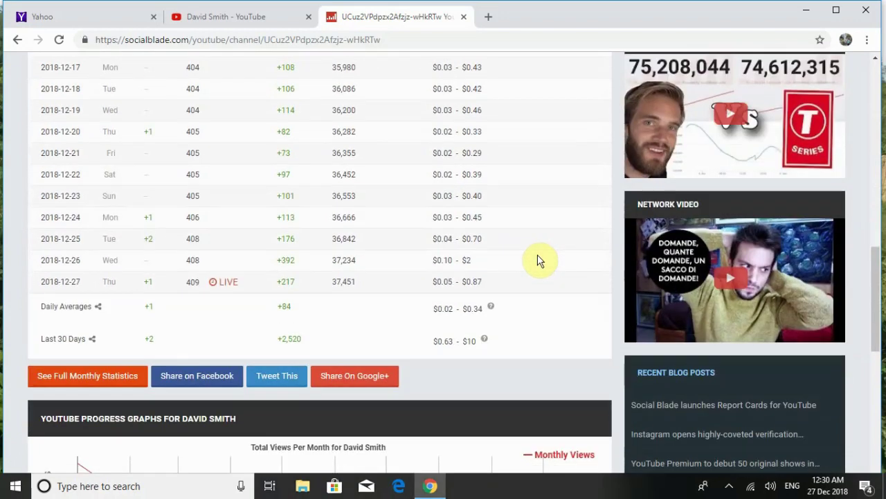
scroll(541, 260, up, 2)
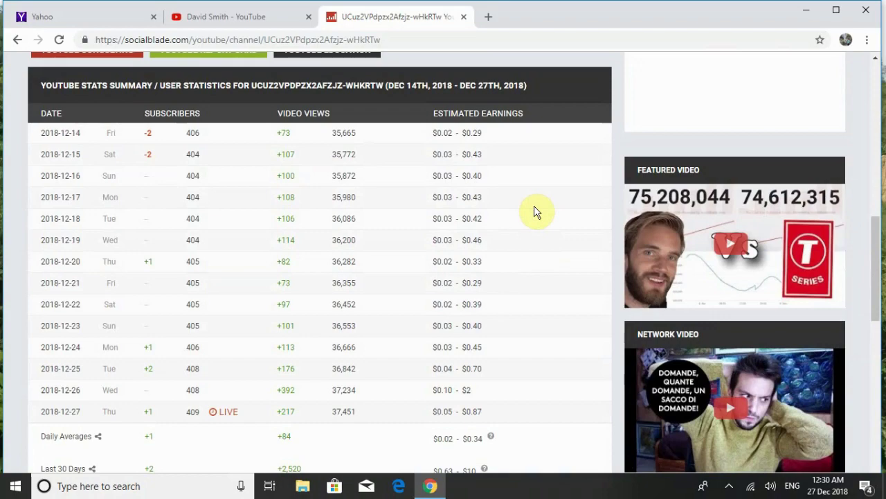
scroll(534, 211, up, 6)
scroll(534, 210, up, 3)
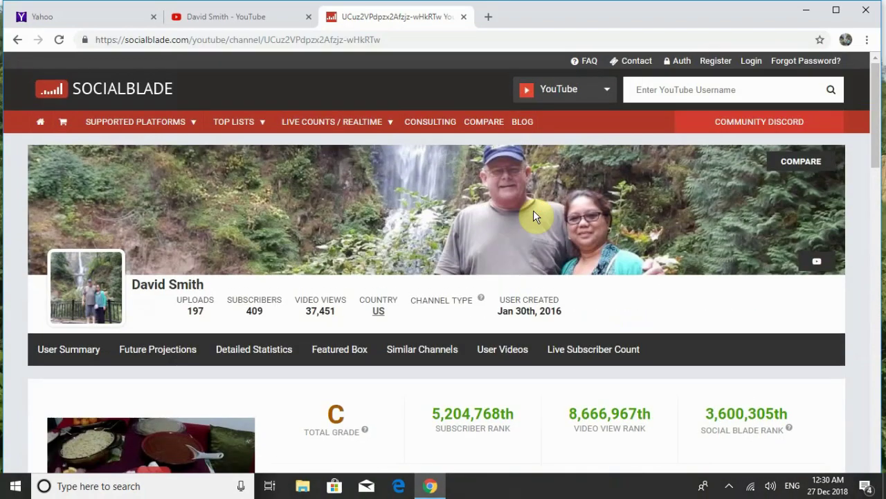